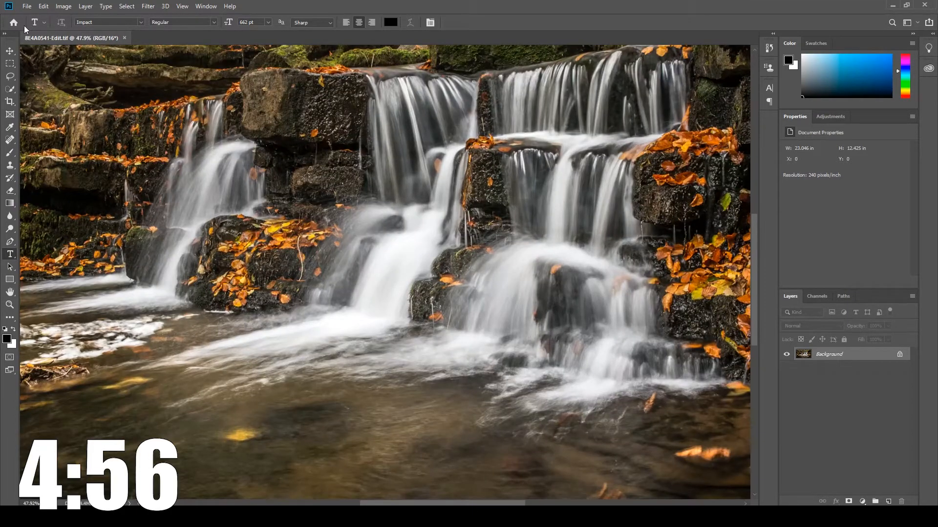
- Activate the Clone Stamp tool and set its blending mode to Darken
left_click(10, 165)
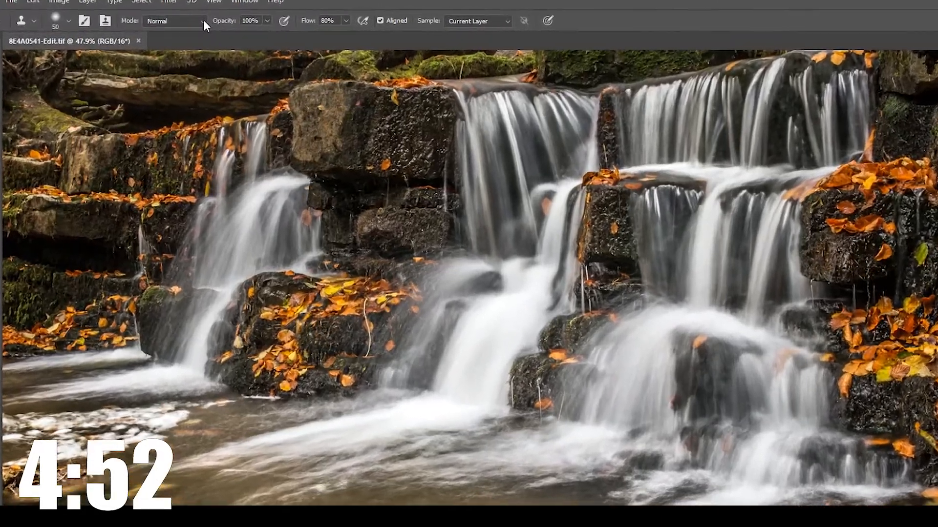
left_click(179, 22)
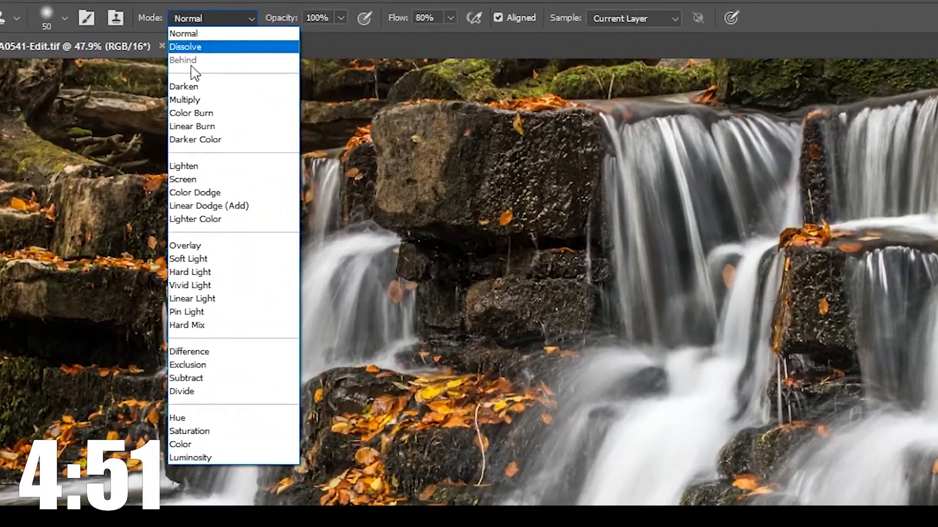
left_click(184, 86)
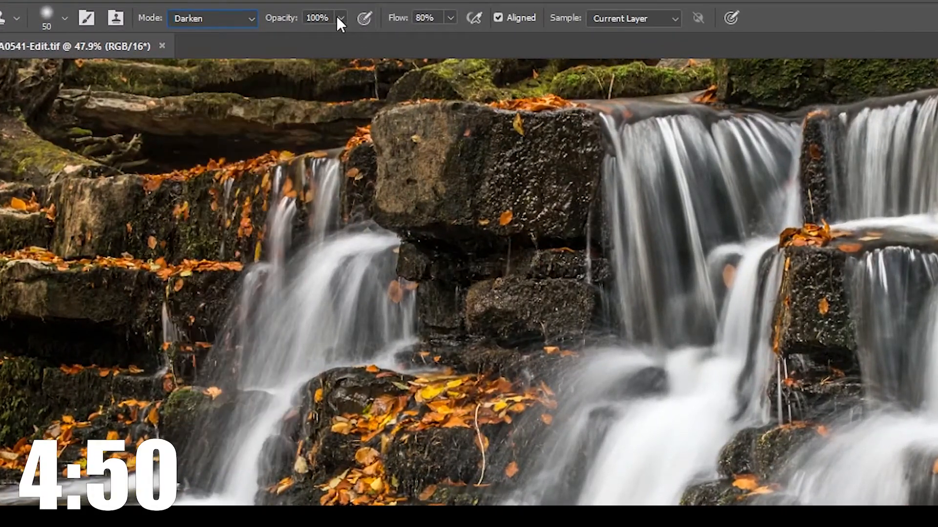
- Set the Clone Stamp opacity to 54% and flow to 61%, and enlarge the brush to size 150
left_click_drag(338, 18, 317, 41)
left_click_drag(449, 18, 435, 37)
key("bracketright")
key("bracketright")
key("bracketright")
key("bracketright")
key("bracketright")
key("bracketright")
key("bracketright")
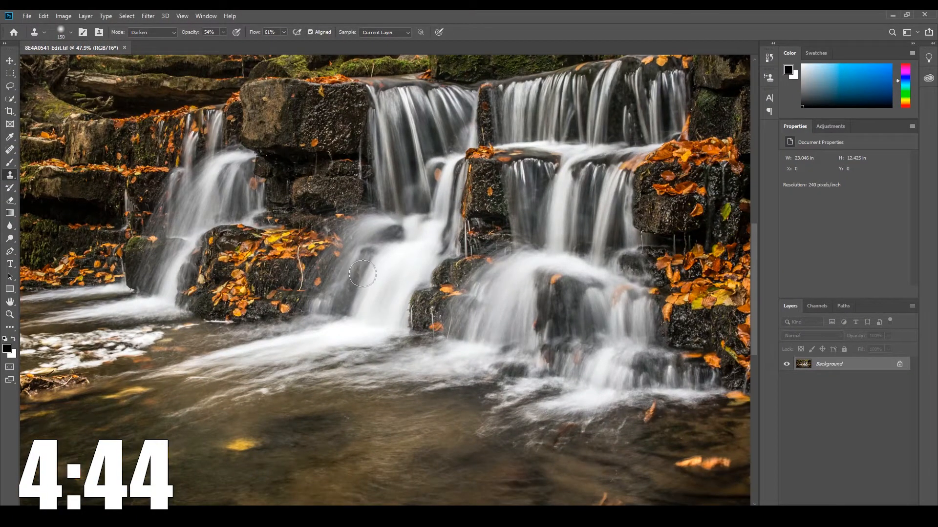
- Tone down the blown-out highlights of the central waterfall with water texture sampled from the large cascade beside it
mouse_move(360, 316)
left_mouse_down()
mouse_move(388, 318)
mouse_move(378, 326)
left_mouse_up()
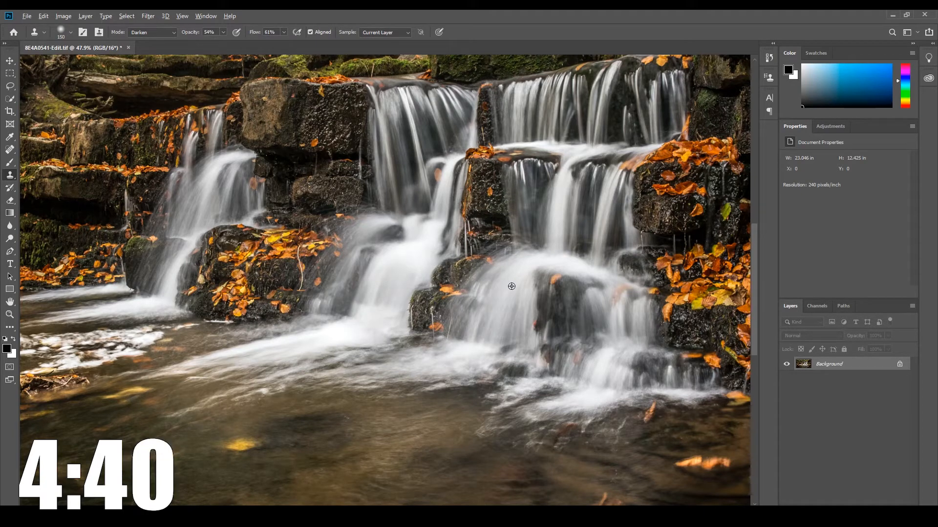
left_click_drag(433, 249, 392, 260)
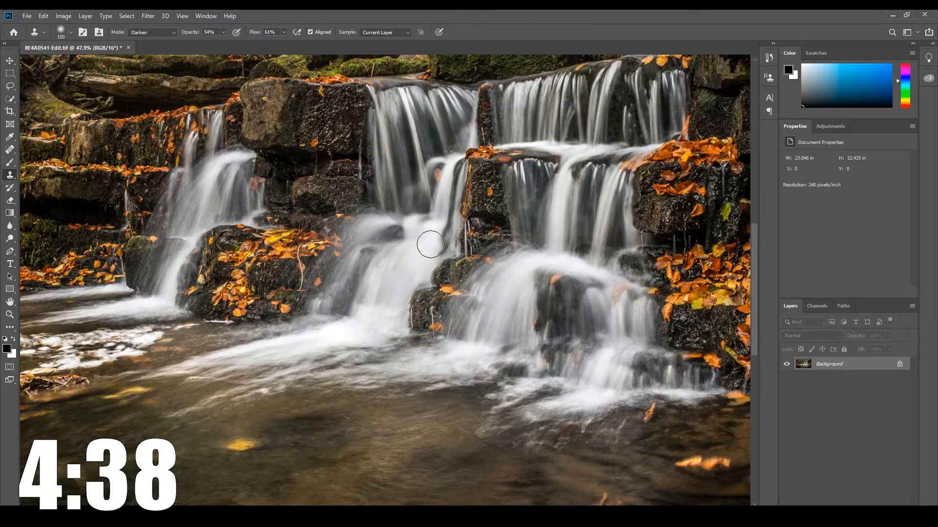
left_click(490, 331, "alt")
mouse_move(365, 314)
left_mouse_down()
mouse_move(379, 316)
mouse_move(361, 322)
mouse_move(378, 317)
left_mouse_up()
left_click(525, 284, "alt")
mouse_move(418, 268)
left_mouse_down()
mouse_move(407, 263)
mouse_move(426, 248)
left_mouse_up()
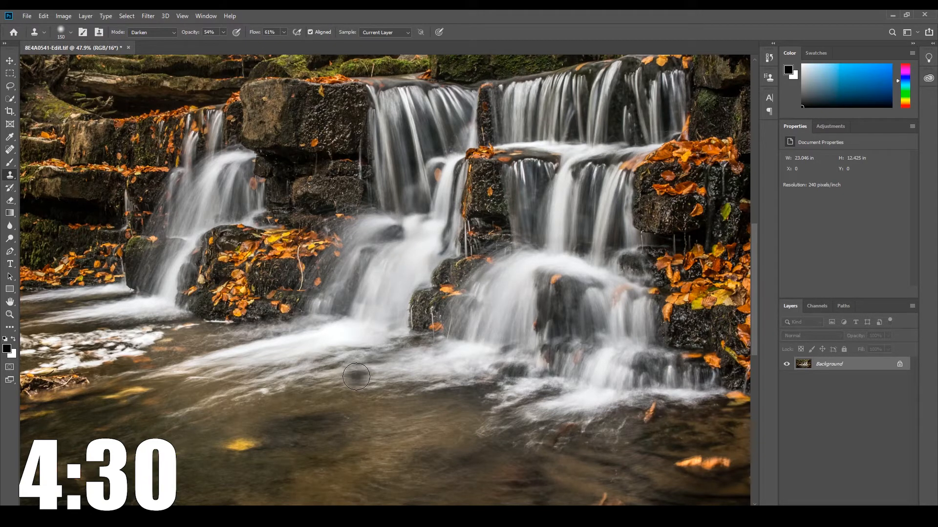
left_click(518, 304, "alt")
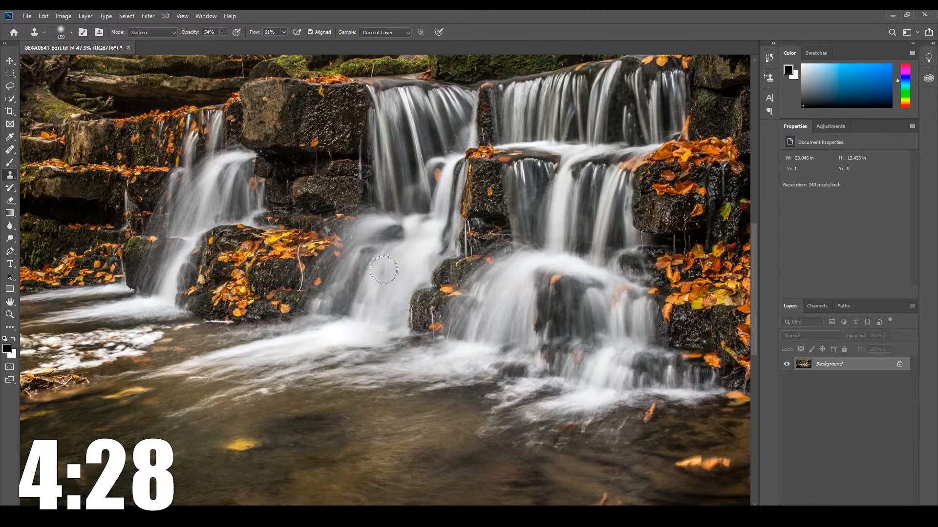
left_click_drag(373, 299, 368, 300)
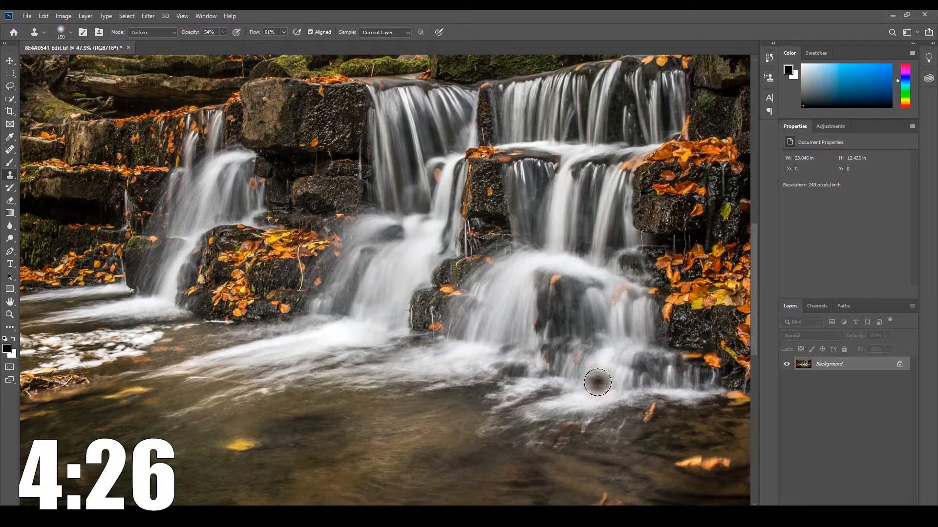
- Resample the water, raise the clone opacity to 70% and clone over the central waterfall's base and the foam trailing from it
left_click(478, 331, "alt")
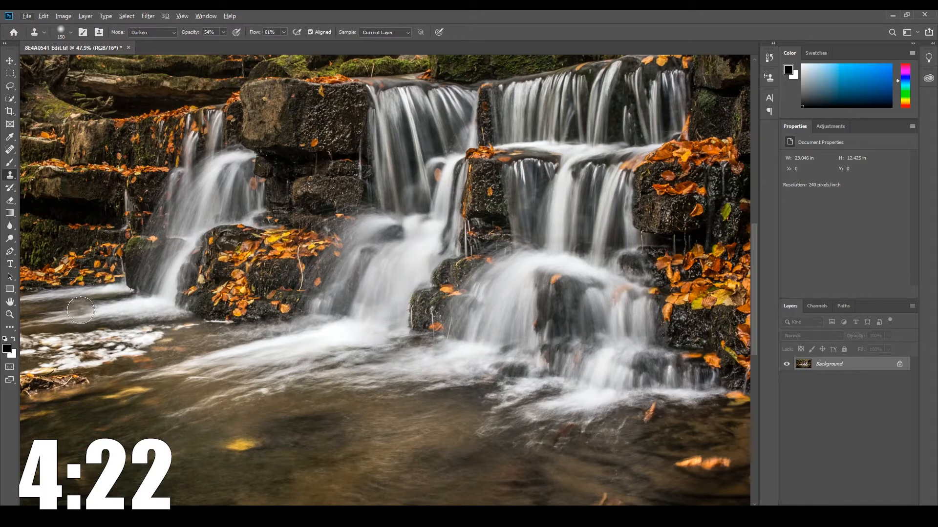
left_click(222, 32)
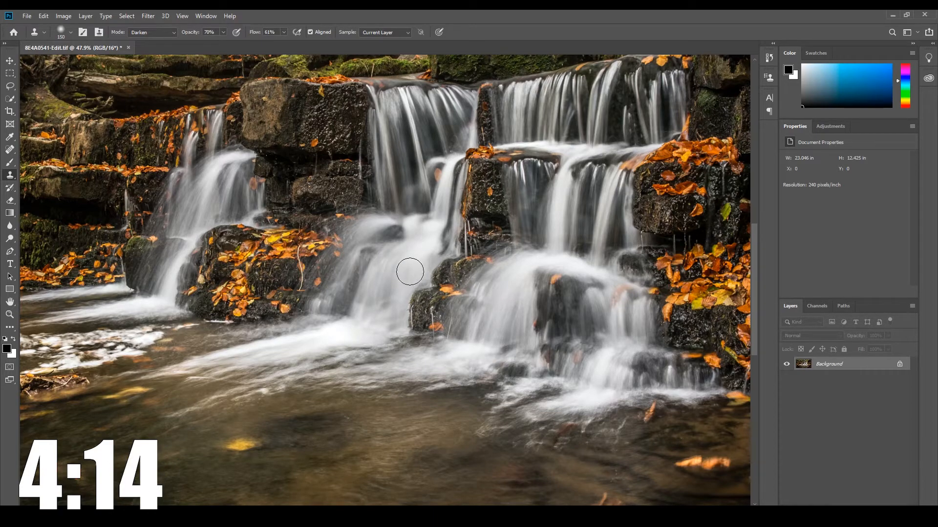
left_click_drag(410, 271, 396, 287)
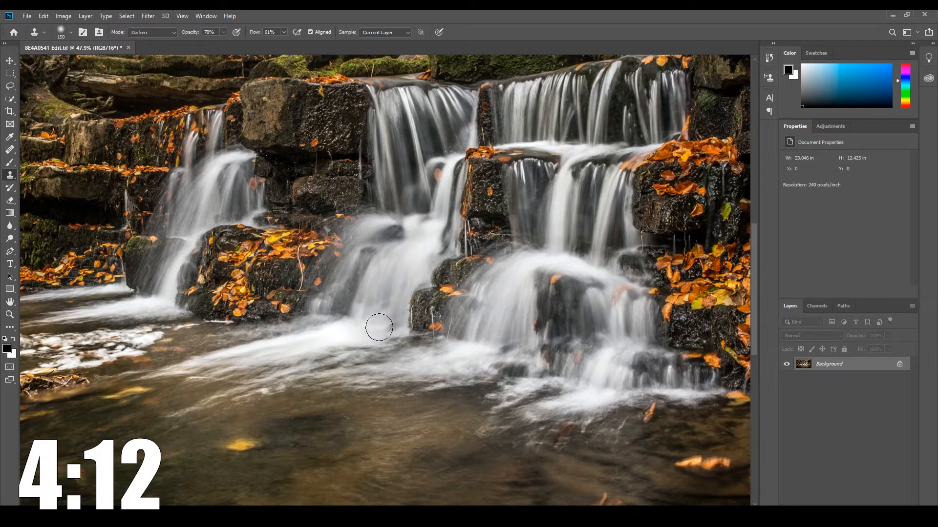
mouse_move(356, 320)
left_mouse_down()
mouse_move(336, 341)
mouse_move(201, 362)
left_mouse_up()
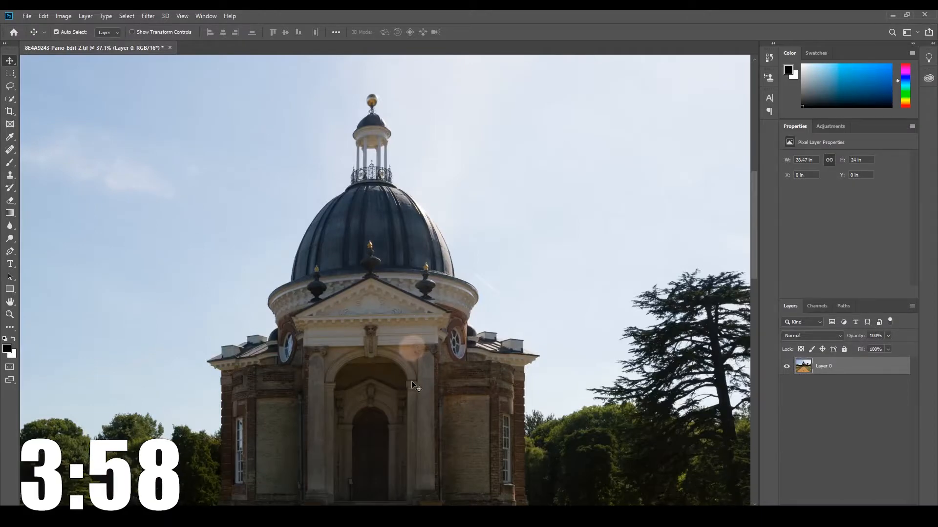
- Open the Clone Source settings for the domed building photo with the lens flare
scroll(412, 381, "up", 6)
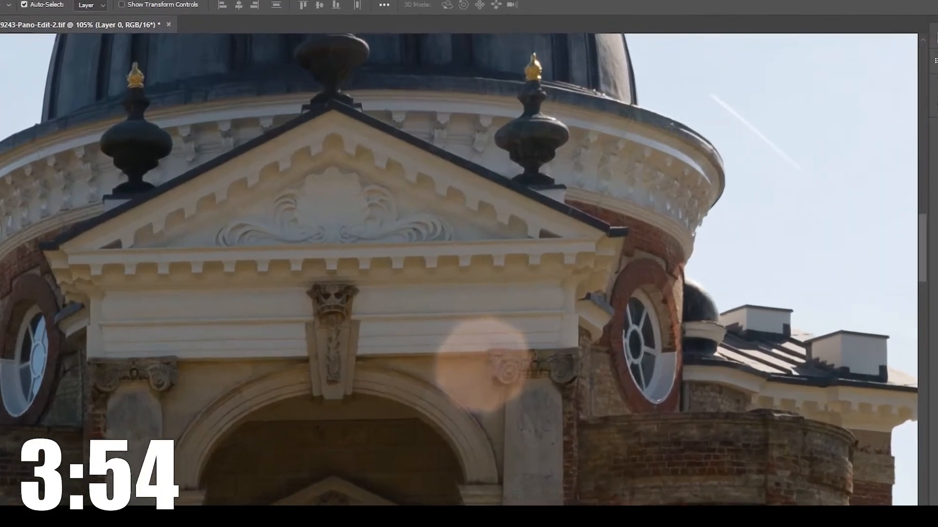
left_click(206, 16)
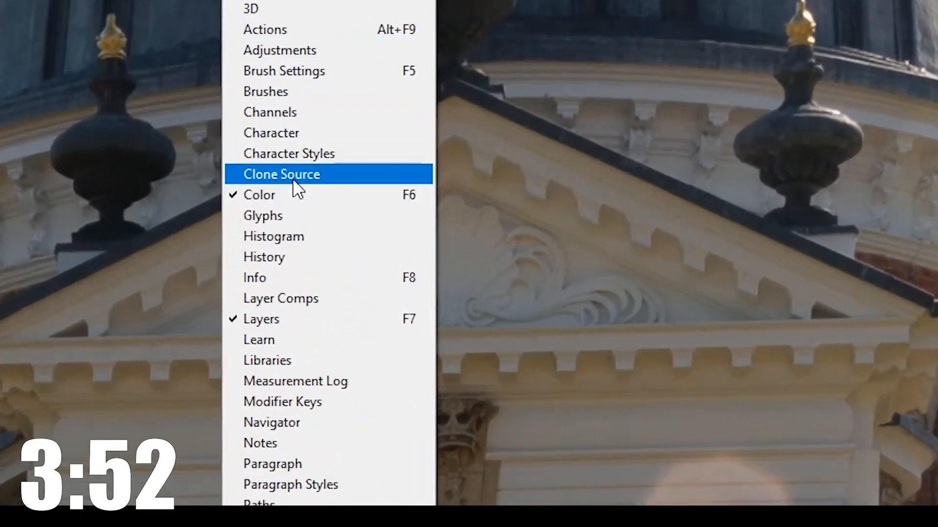
left_click(293, 177)
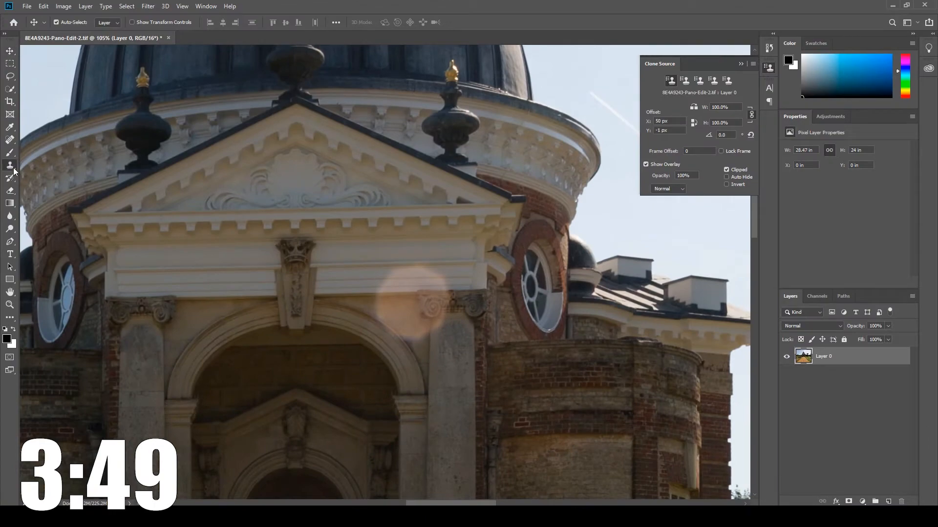
- Use the Clone Stamp to copy the clean column capital over the flare-covered capital on the opposite side of the arch
left_click(13, 168)
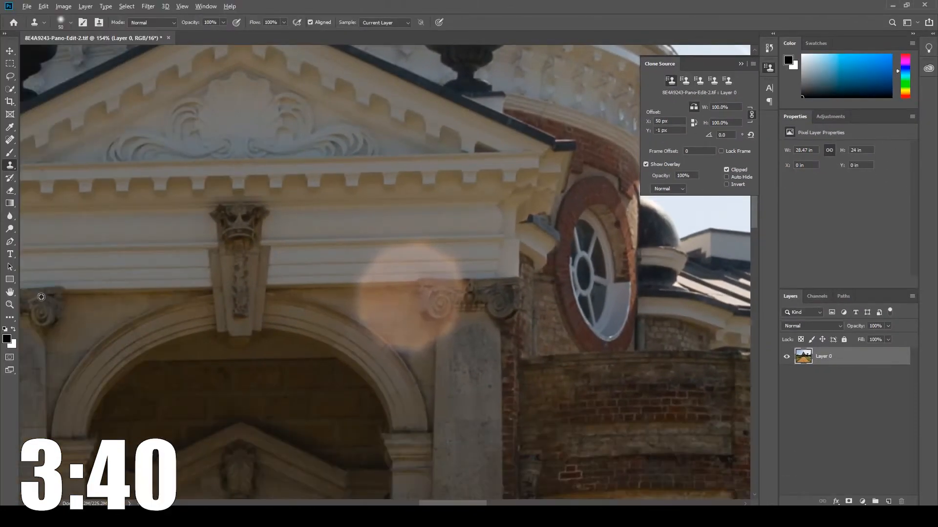
scroll(429, 293, "up", 3)
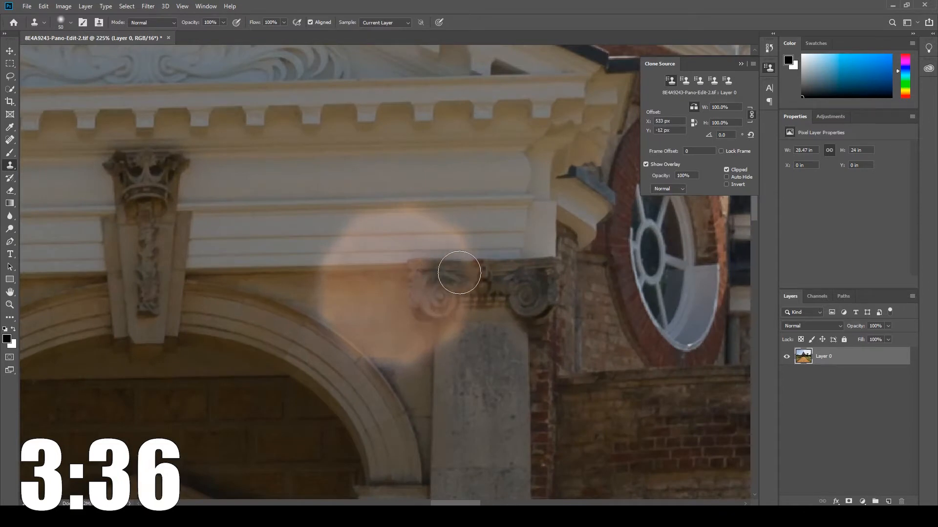
mouse_move(467, 280)
left_mouse_down()
mouse_move(424, 301)
mouse_move(434, 304)
mouse_move(428, 282)
left_mouse_up()
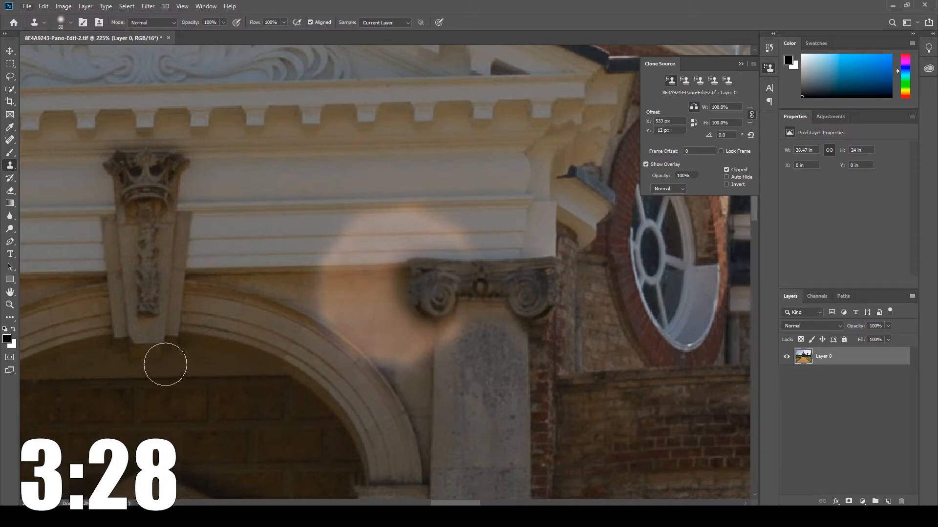
- Sample the clean edge of the arch and clone it over the flare-covered part of the arch moulding
left_click_drag(165, 364, 290, 313)
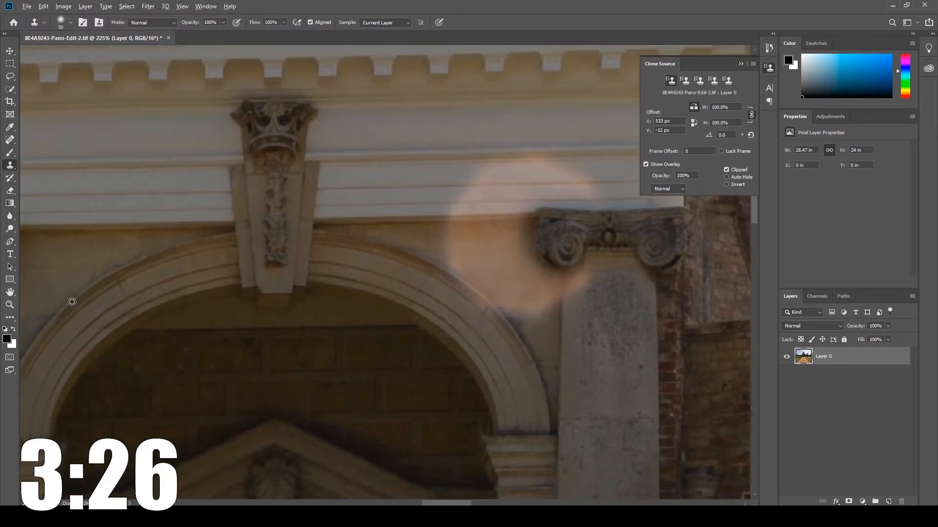
left_click(70, 301, "alt")
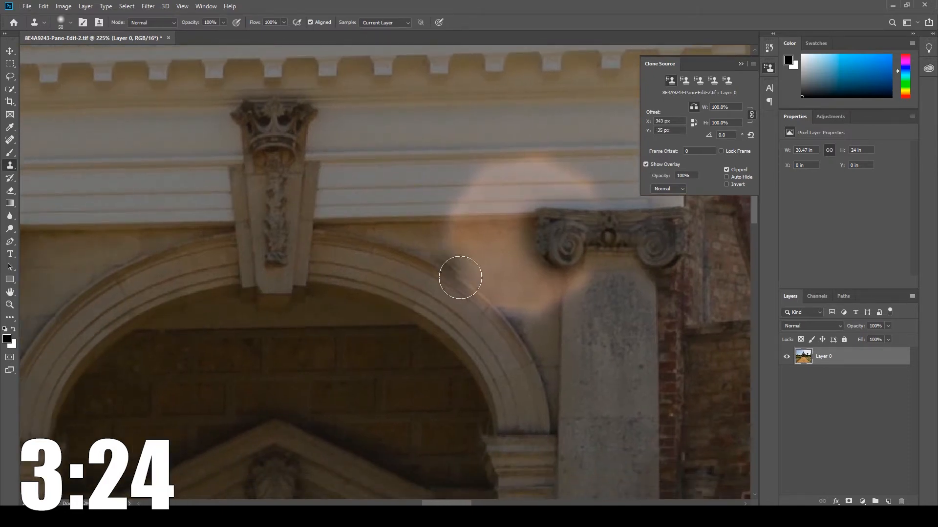
mouse_move(481, 295)
left_mouse_down()
mouse_move(448, 281)
mouse_move(498, 295)
mouse_move(478, 271)
mouse_move(519, 246)
mouse_move(509, 251)
mouse_move(338, 178)
left_mouse_up()
left_click_drag(212, 171, 300, 230)
- Clone clean cornice lines and wall stone over the remaining lens flare above the arch
left_click(334, 202, "alt")
left_click_drag(384, 203, 421, 203)
left_click(293, 176, "alt")
mouse_move(401, 172)
left_mouse_down()
mouse_move(506, 166)
mouse_move(512, 175)
left_mouse_up()
left_click(348, 201, "alt")
mouse_move(403, 220)
left_mouse_down()
mouse_move(611, 205)
mouse_move(308, 198)
left_mouse_up()
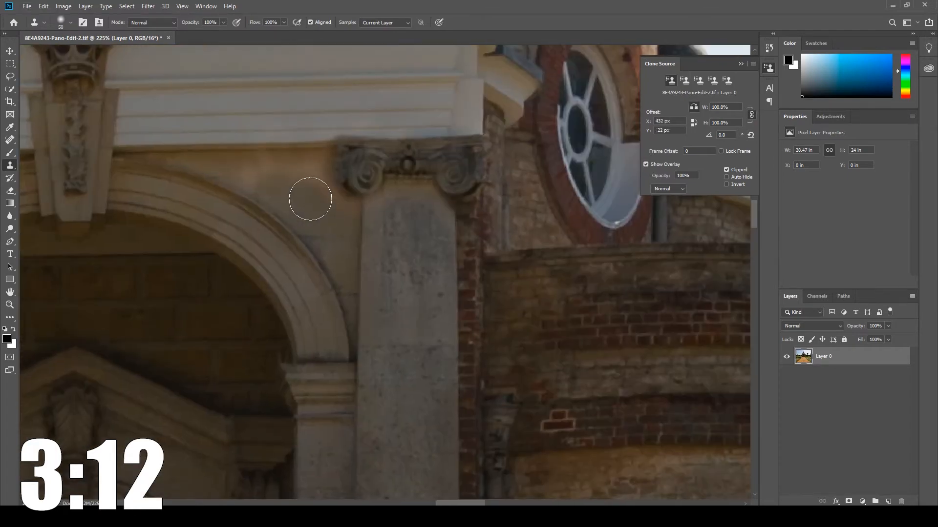
- Reduce the brush to size 25 and clone clean stone over the flare traces between the arch and the capital
left_click(300, 265, "alt")
scroll(300, 264, "up", 3)
key("[")
key("[")
key("[")
key("[")
key("[")
mouse_move(178, 139)
left_mouse_down()
mouse_move(521, 279)
mouse_move(634, 275)
left_mouse_up()
left_click(221, 244, "alt")
mouse_move(610, 244)
left_mouse_down()
mouse_move(195, 239)
mouse_move(318, 237)
mouse_move(357, 268)
left_mouse_up()
left_click_drag(273, 202, 124, 200)
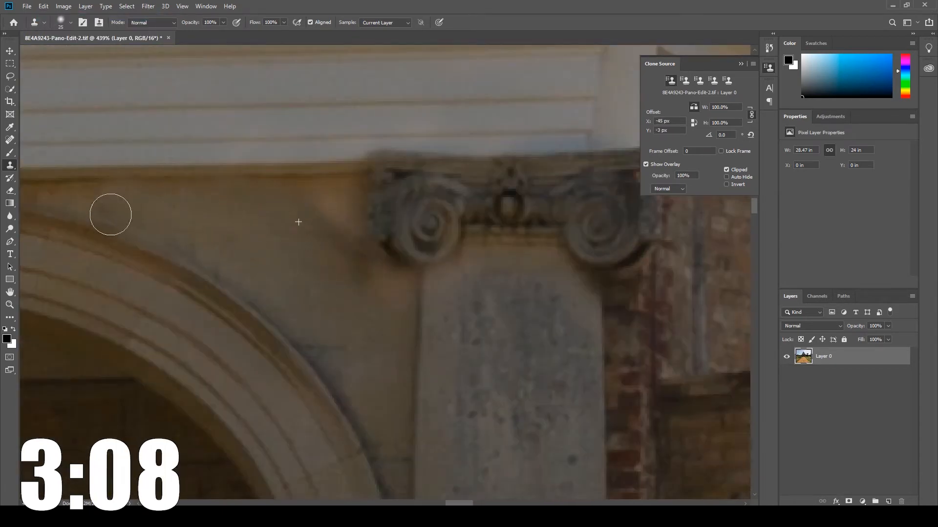
- Clone nearby wall stone over the leftover smudges beside and below the capital's scroll nearest the arch
left_click(281, 251, "alt")
mouse_move(337, 257)
left_mouse_down()
mouse_move(359, 247)
mouse_move(369, 292)
left_mouse_up()
left_click(386, 300, "alt")
left_click_drag(372, 339, 391, 366)
left_click_drag(488, 146, 451, 286)
scroll(451, 285, "down", 2)
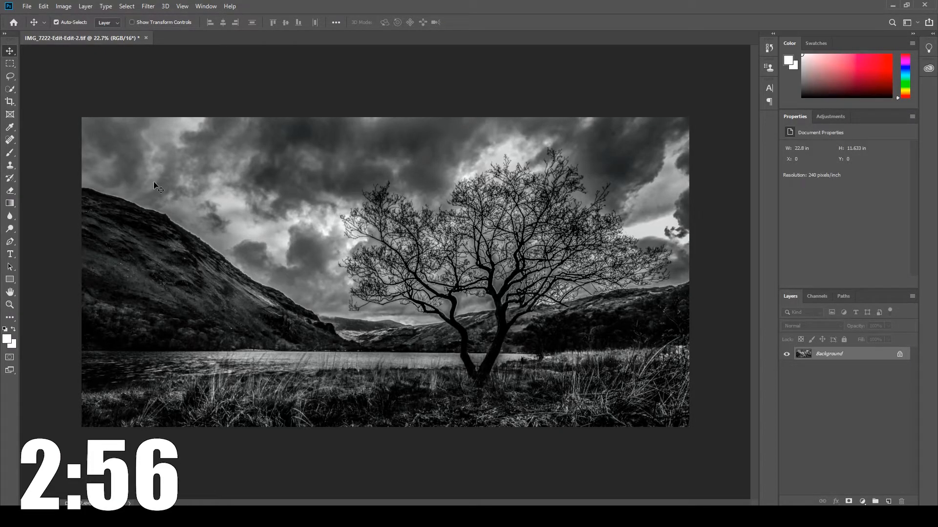
- Check the halo along the mountain ridge in the black-and-white landscape and unlock its background layer
scroll(177, 246, "up", 5)
scroll(177, 245, "up", 4)
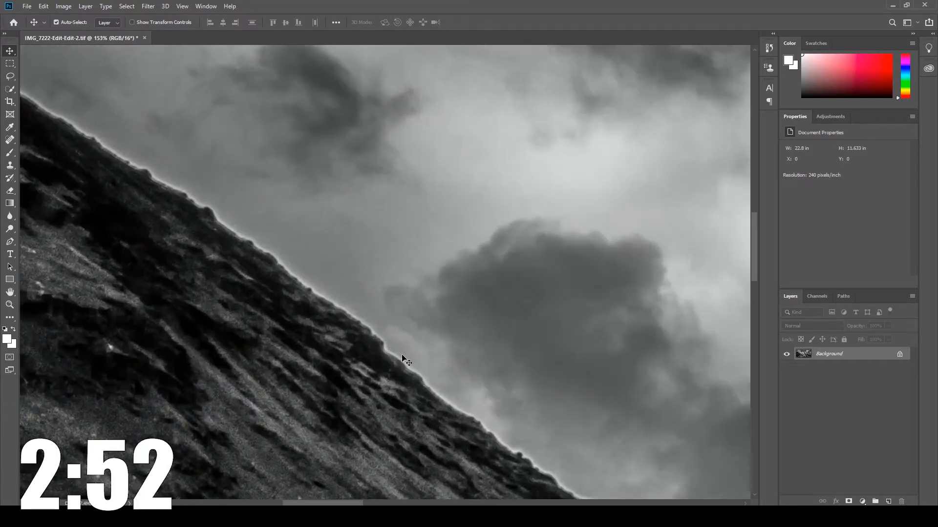
scroll(298, 343, "down", 4)
left_click_drag(258, 359, 266, 293)
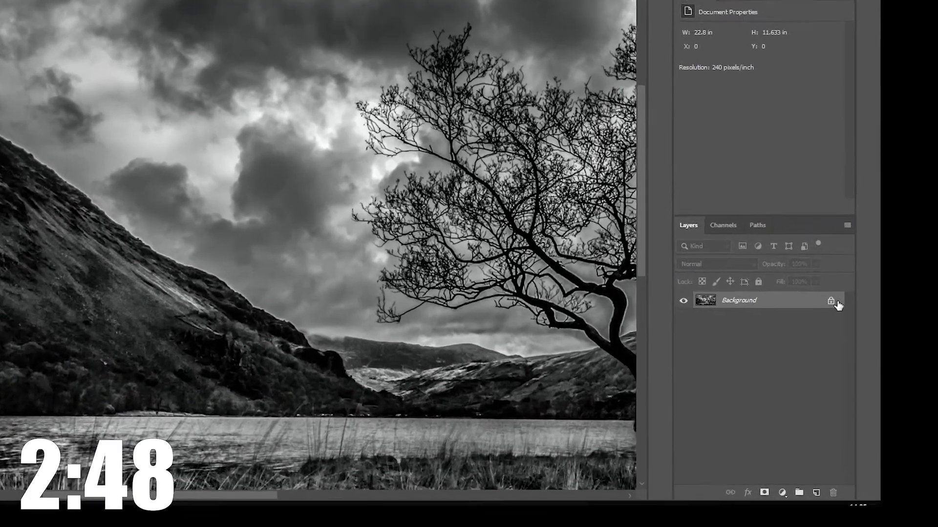
left_click(834, 301)
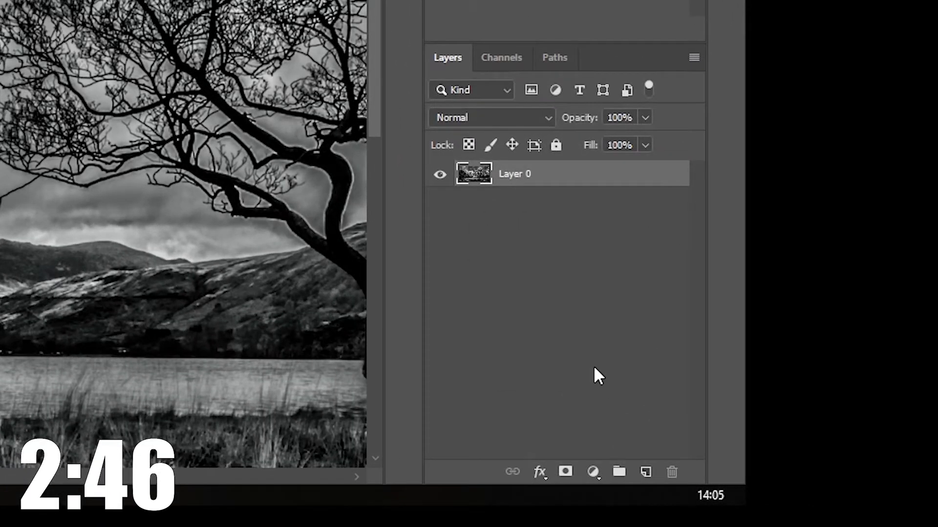
- Add a new empty layer above Layer 0 and set its blend mode to Darken
left_click(646, 472)
left_click(550, 117)
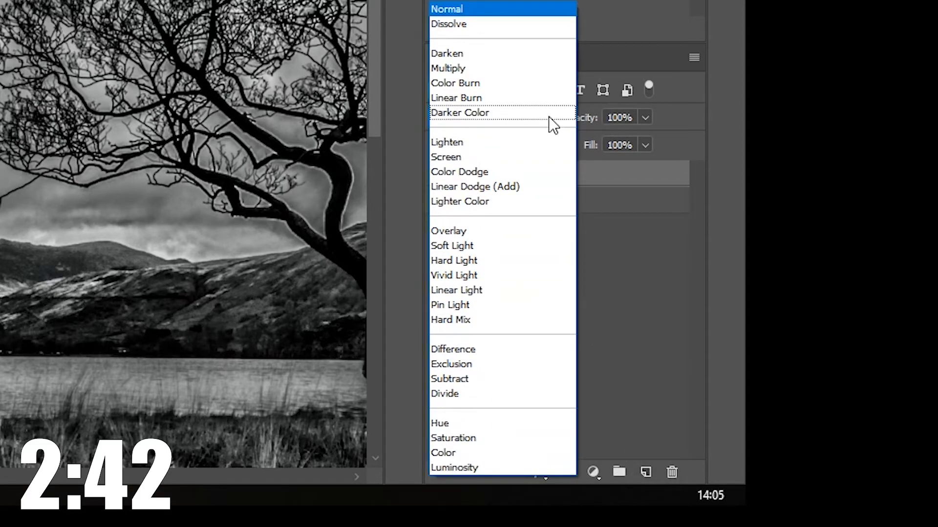
left_click(471, 57)
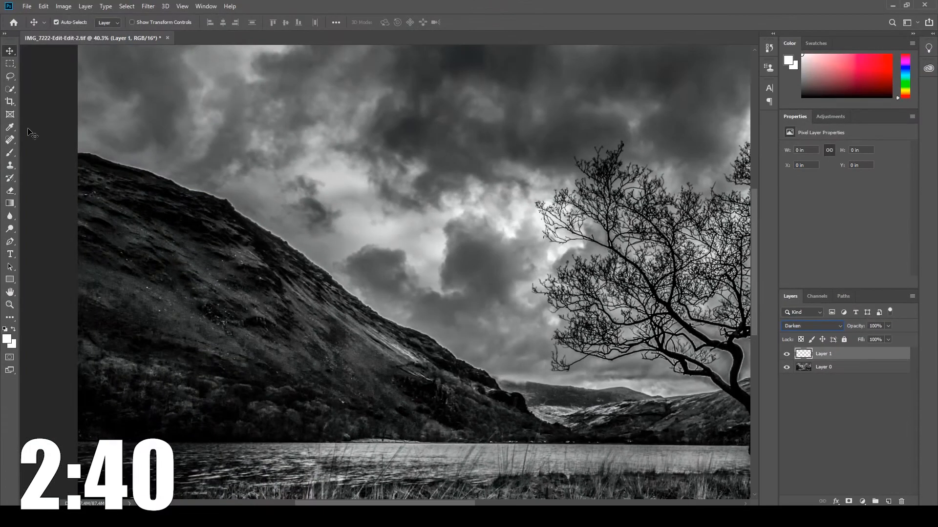
- With the Clone Stamp in Darken mode, sample sky from Layer 0 and clone it on Layer 1 along the mountain ridge halo
left_click(10, 166)
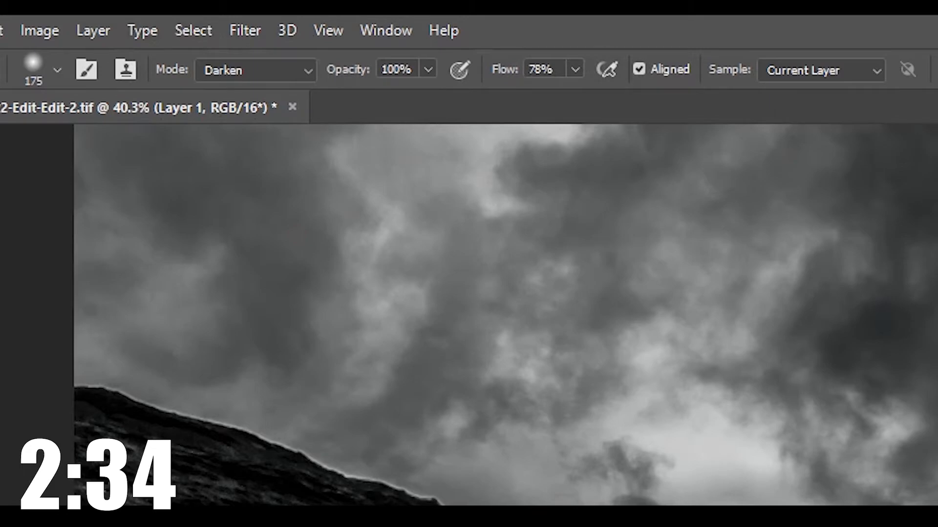
key("alt+bracketleft")
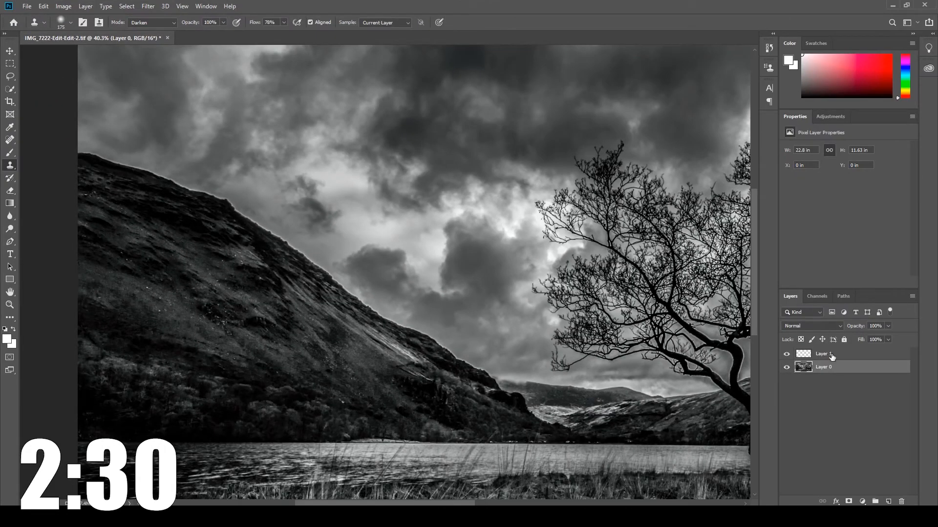
left_click(833, 355)
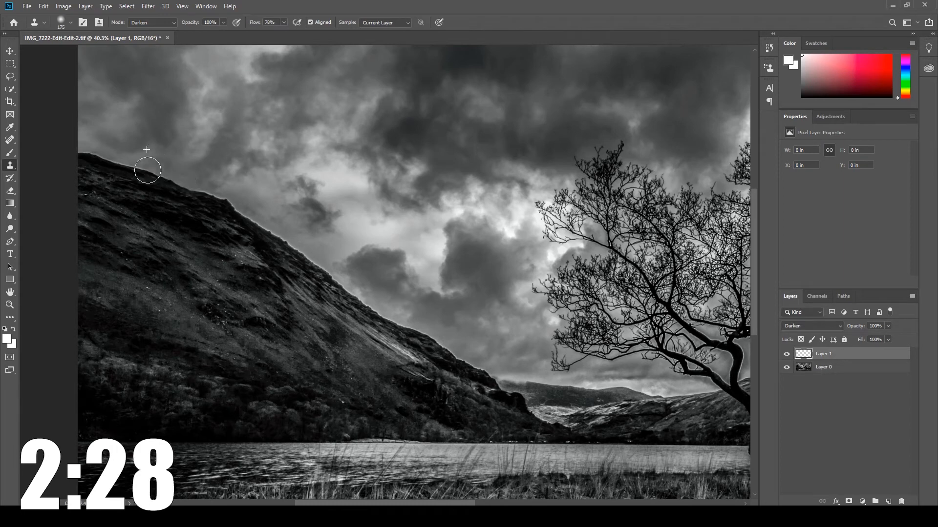
mouse_move(89, 149)
left_mouse_down()
mouse_move(189, 176)
mouse_move(282, 235)
left_mouse_up()
left_click_drag(318, 262, 470, 363)
- Resample sky from Layer 0 and clone it on Layer 1 over the halo at the upper end of the mountain ridge
left_click(823, 367)
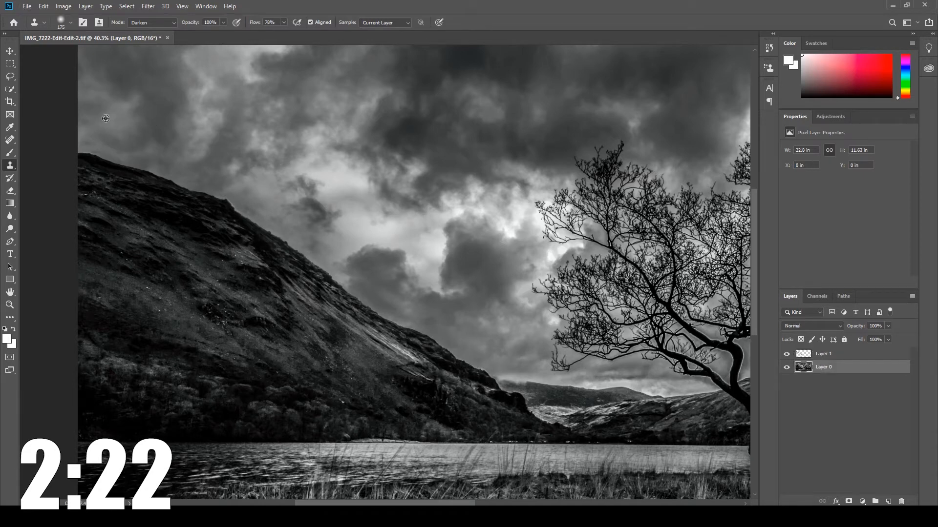
left_click(831, 357)
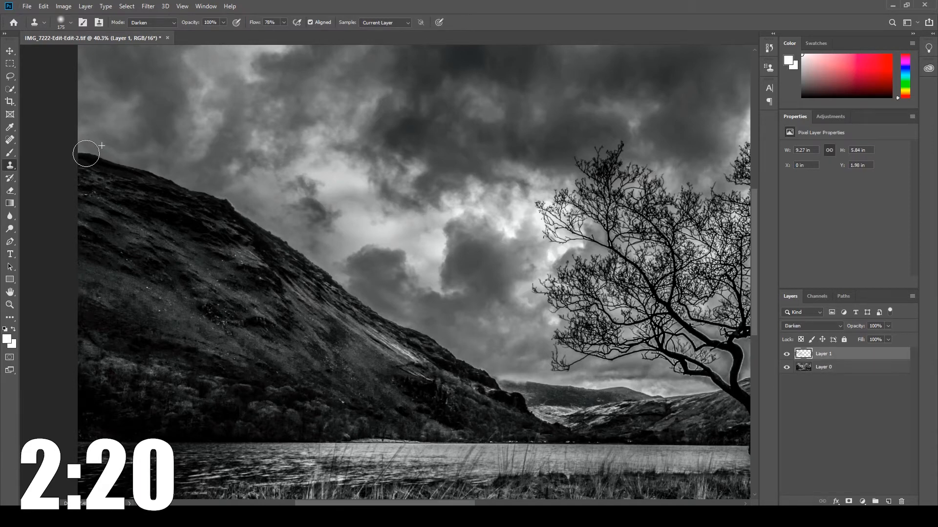
scroll(254, 246, "up", 5)
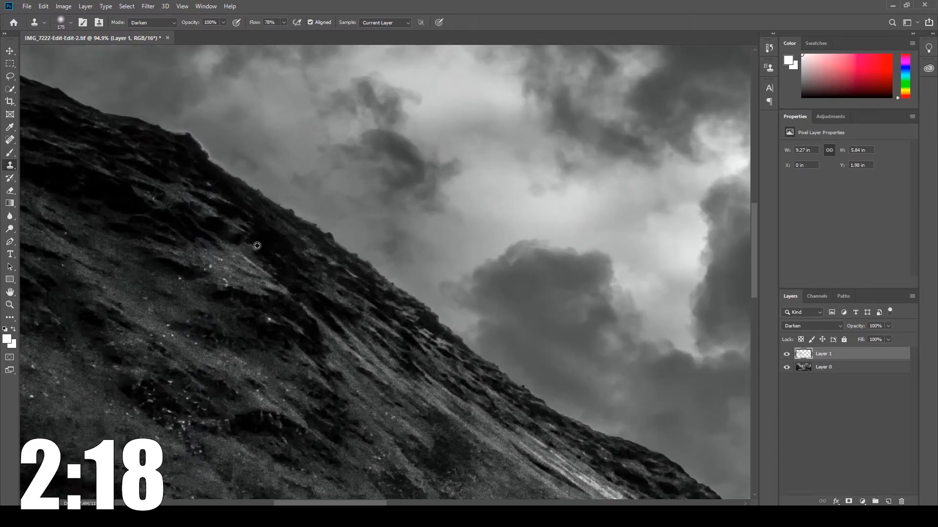
scroll(257, 245, "down", 2)
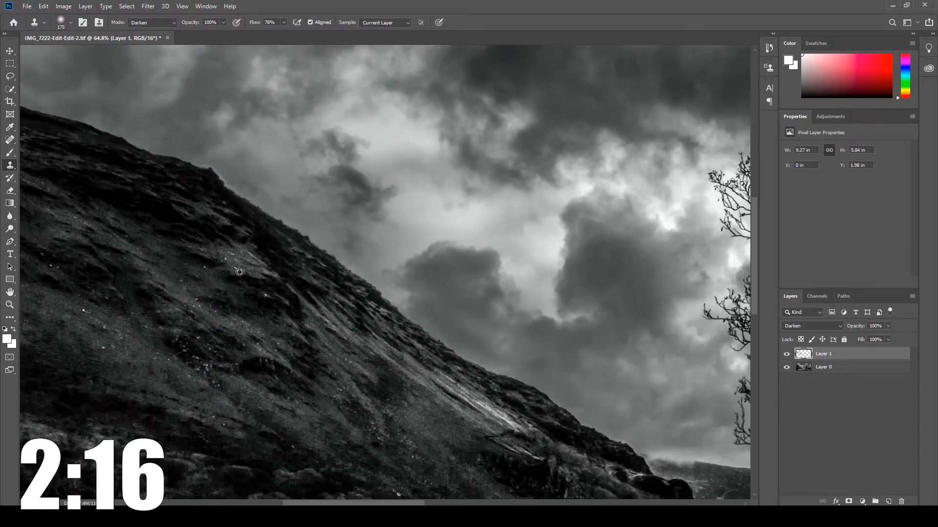
scroll(239, 272, "down", 1)
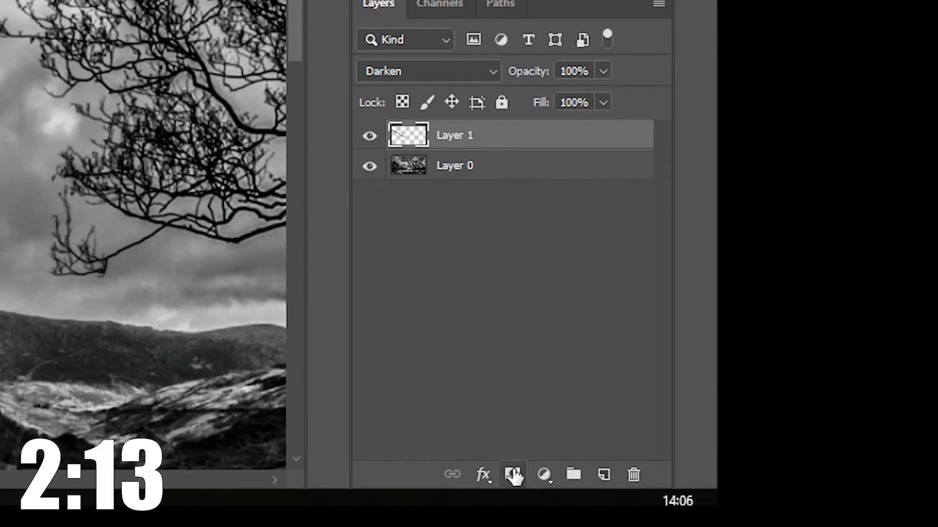
- Add a layer mask to Layer 1 and paint black along the mountain slope with a soft 250 px brush
left_click(849, 502)
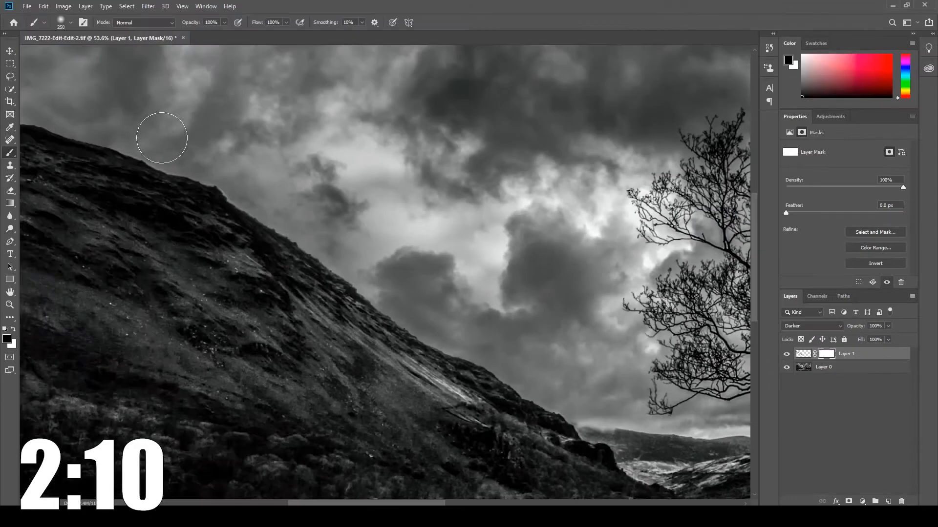
mouse_move(260, 178)
left_mouse_down()
mouse_move(415, 277)
mouse_move(454, 314)
mouse_move(515, 347)
left_mouse_up()
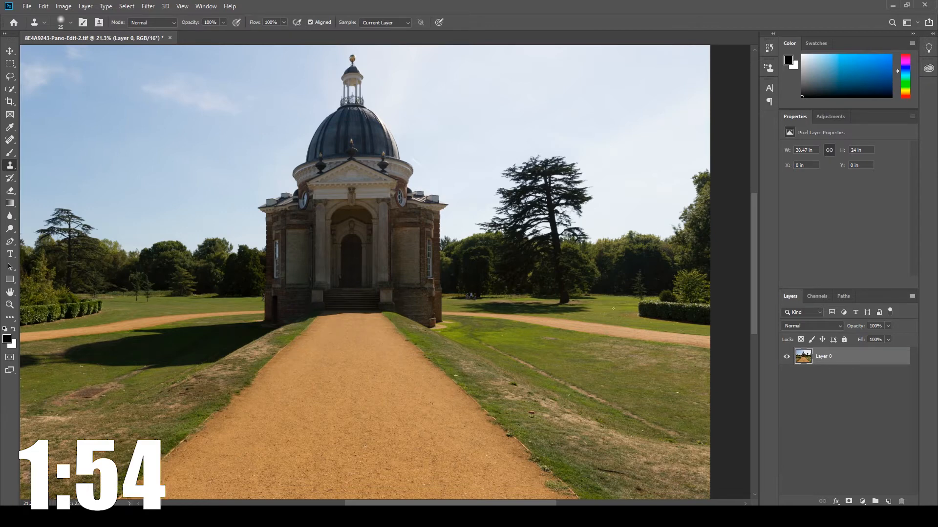
- Duplicate Layer 0 of the domed building photo and start a Puppet Warp on the copy
right_click(836, 358)
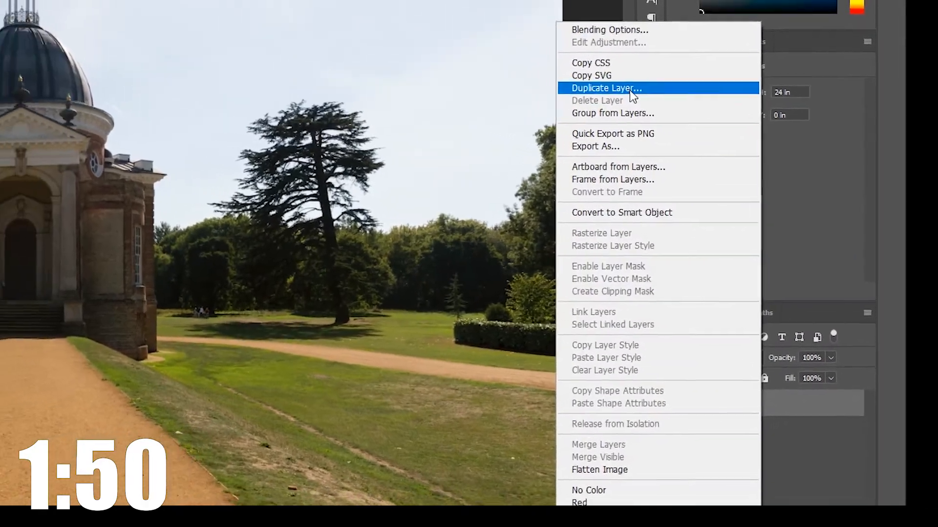
left_click(630, 89)
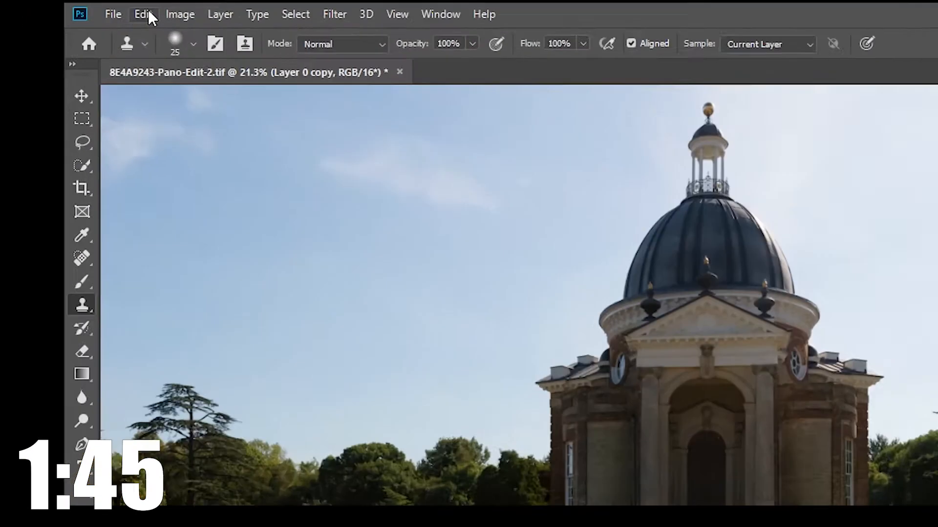
left_click(43, 5)
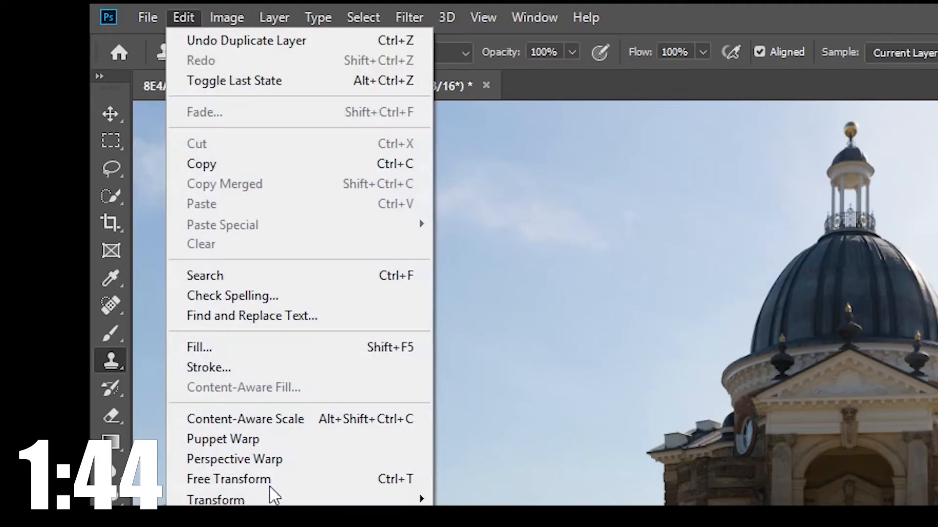
left_click(222, 438)
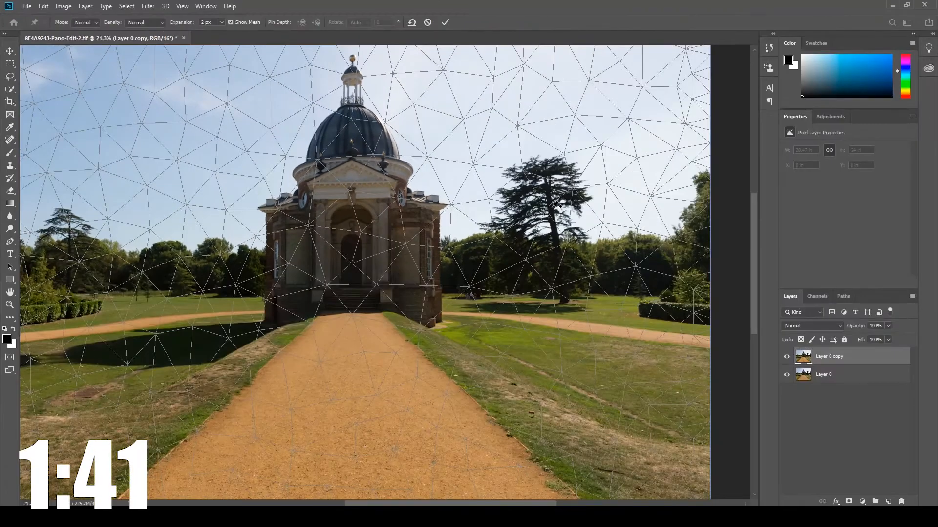
- Place Puppet Warp pins on the leaning tree's top and base, the tree line beside it and the building's edge
left_click(541, 157)
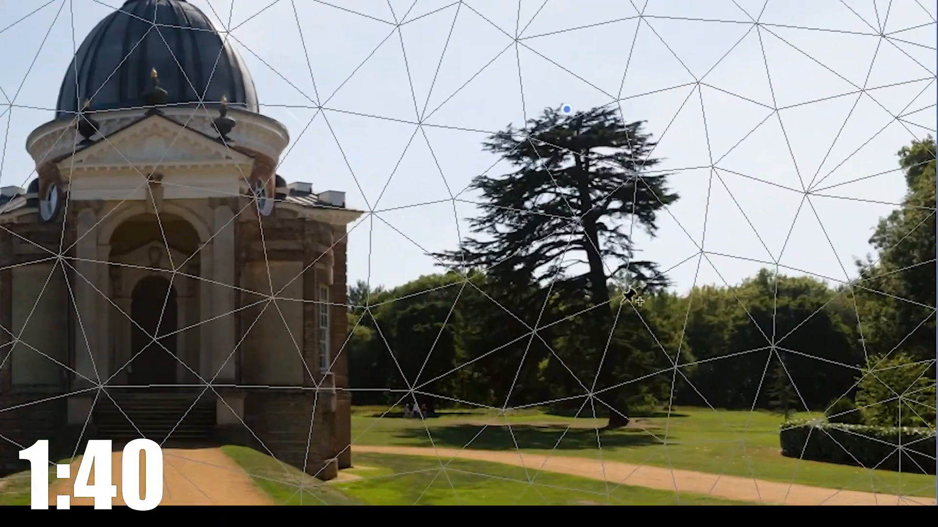
left_click(618, 419)
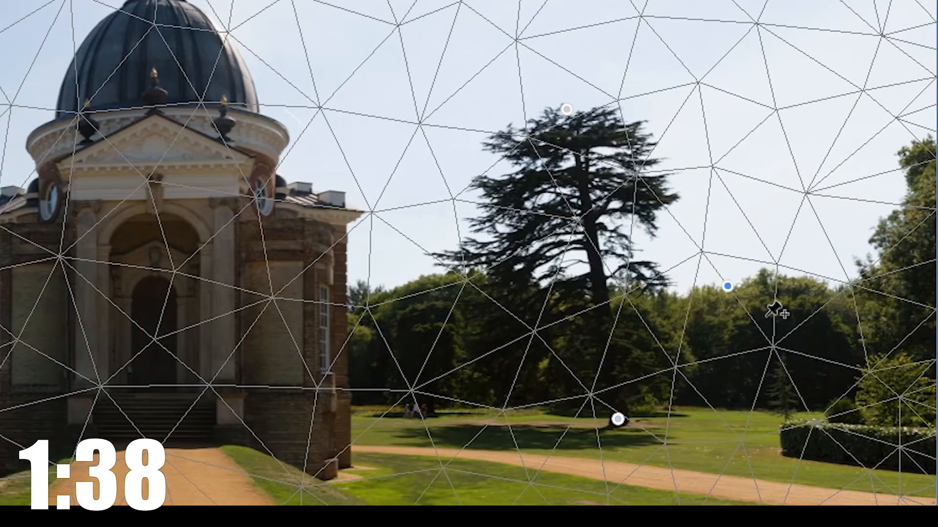
left_click(374, 206)
left_click(282, 101)
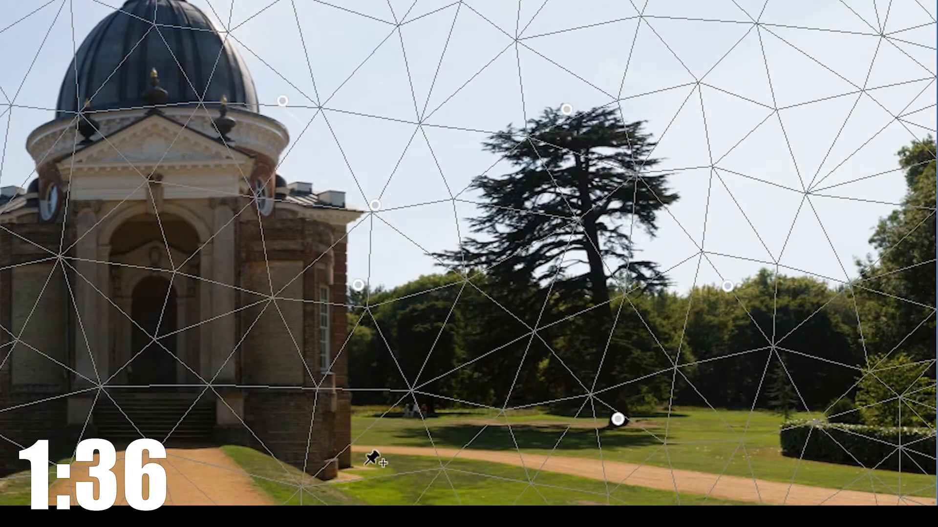
- Shift the pins at the tree's top, lower branches and base to straighten the leaning trunk, and apply the Puppet Warp
left_click_drag(567, 111, 599, 110)
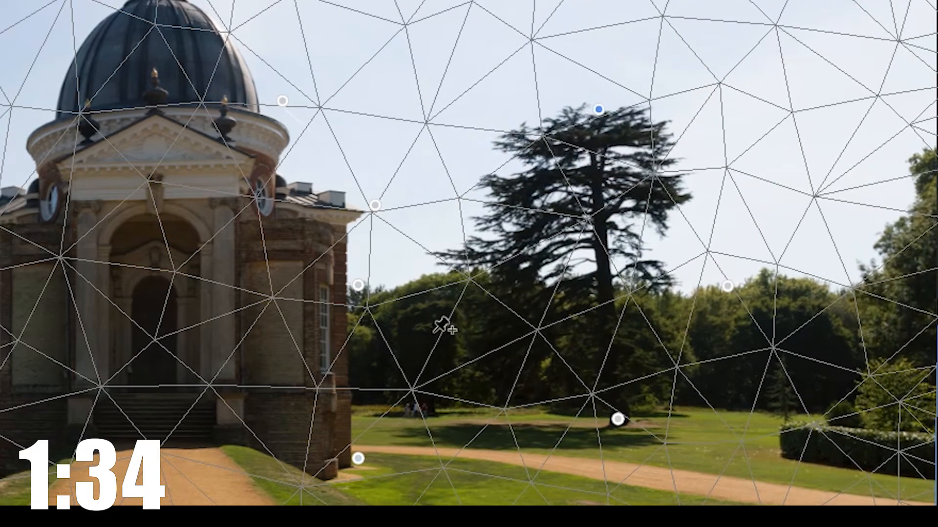
left_click(449, 254)
left_click_drag(450, 254, 473, 258)
left_click_drag(619, 420, 612, 426)
left_click_drag(468, 260, 470, 259)
left_click_drag(653, 44, 681, 52)
left_click_drag(663, 502, 659, 497)
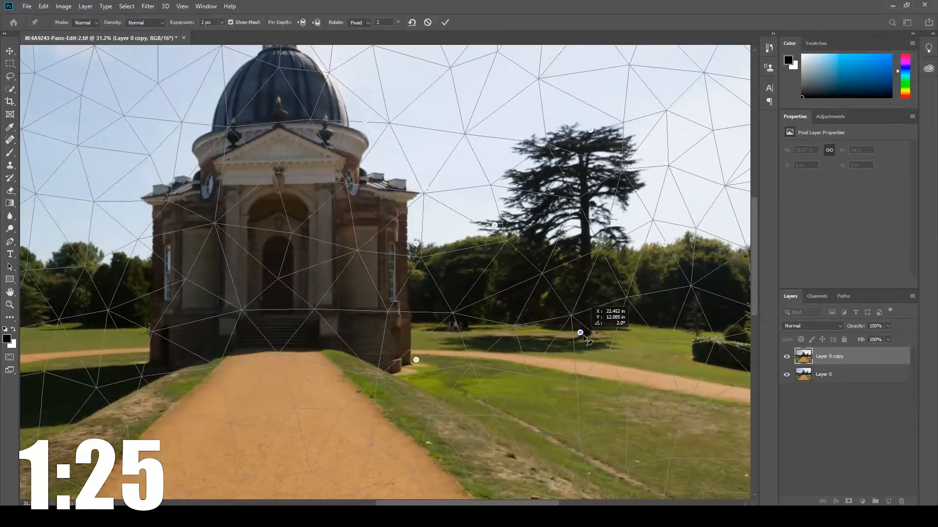
left_click_drag(584, 337, 584, 337)
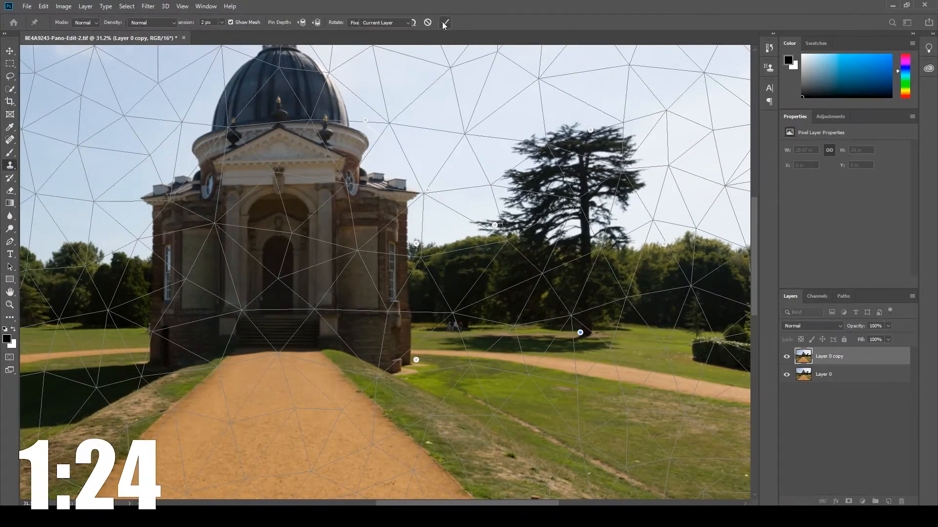
left_click(444, 23)
- Add a mask to Layer 0 copy and paint black over the building and surroundings with a 2100 px brush, sparing the tree
left_click(848, 502)
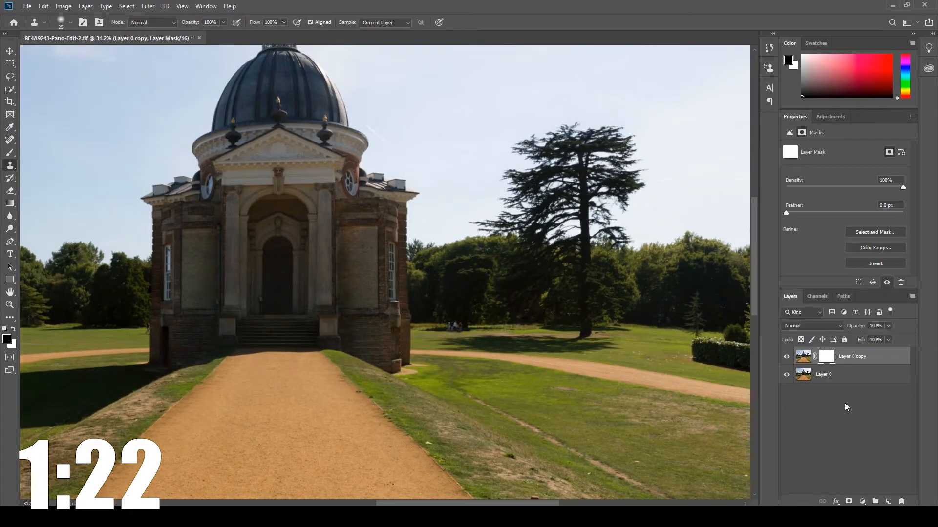
left_click(11, 154)
mouse_move(292, 87)
left_mouse_down()
mouse_move(214, 208)
mouse_move(723, 366)
left_mouse_up()
left_click_drag(750, 34, 742, 44)
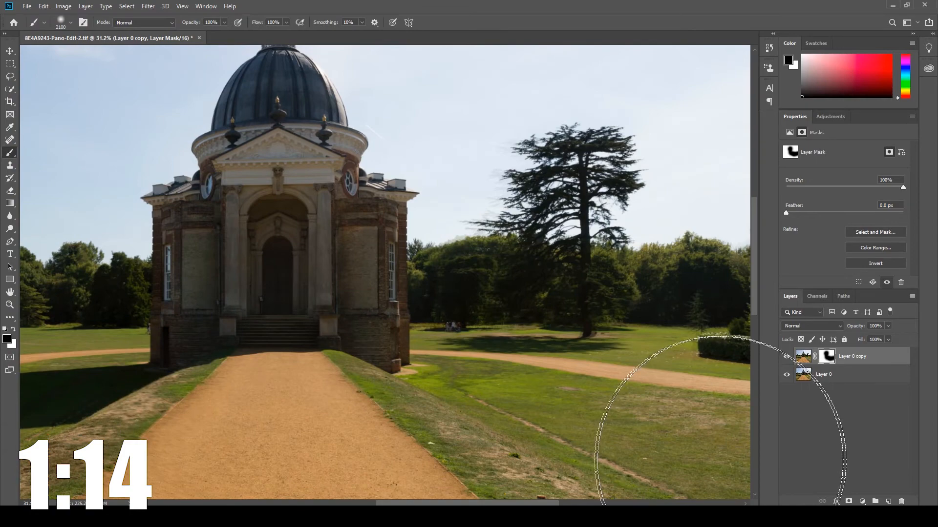
- Paint white on the mask with a 500 px brush around the tree and the nearby hedge to restore the warped layer there
left_click(13, 329)
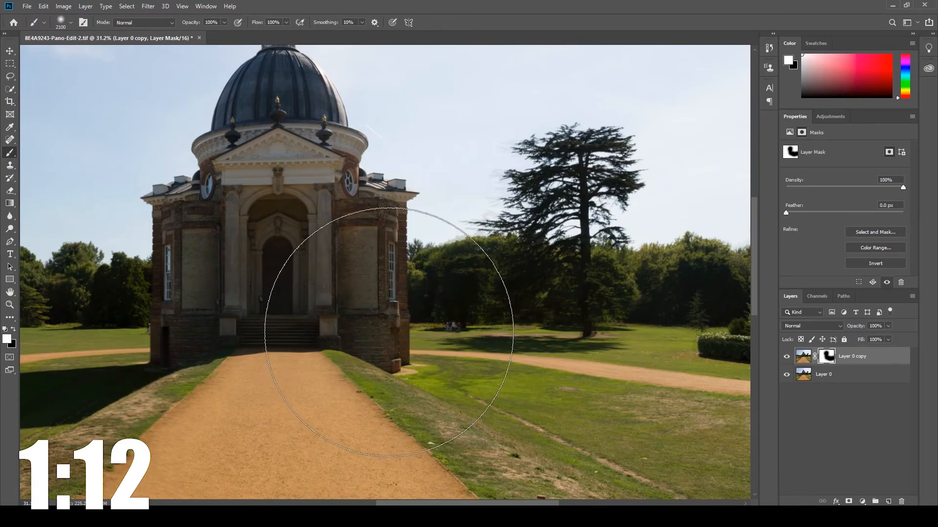
key("bracketleft")
key("bracketleft")
key("bracketleft")
key("bracketleft")
key("bracketleft")
key("bracketleft")
key("bracketleft")
key("bracketleft")
key("bracketleft")
key("bracketleft")
key("bracketleft")
key("bracketleft")
key("bracketleft")
key("bracketleft")
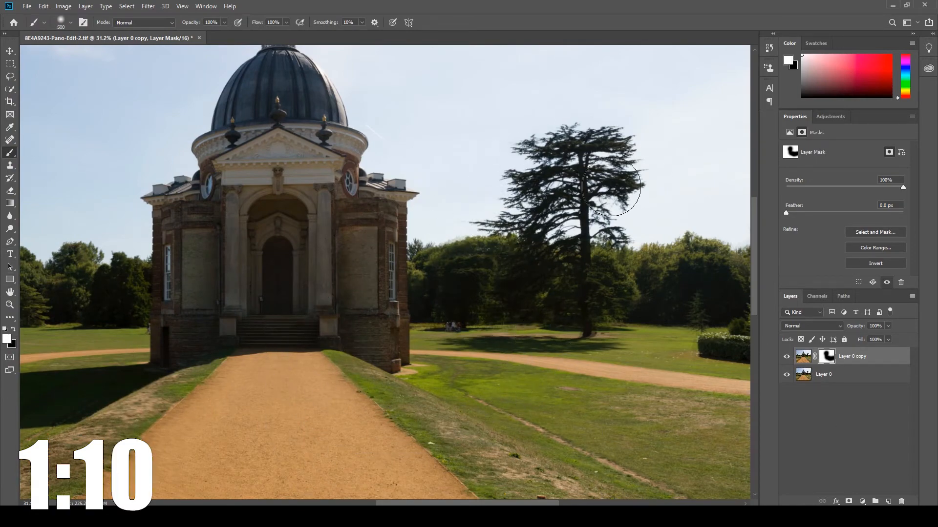
mouse_move(692, 344)
left_mouse_down()
mouse_move(752, 355)
mouse_move(752, 320)
mouse_move(703, 317)
left_mouse_up()
- Fit the whole photo in view and toggle Layer 0 copy's visibility to compare the tree before and after straightening
key("ctrl+0")
left_click(786, 358)
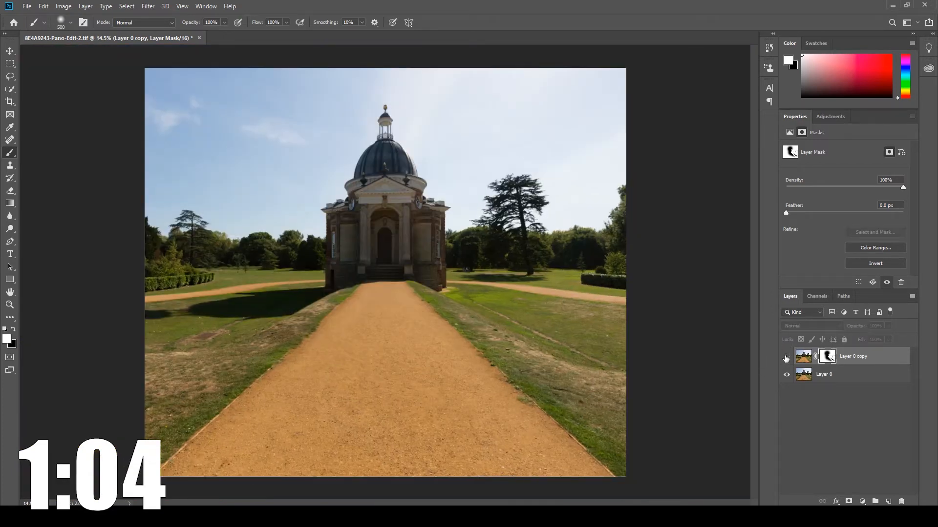
left_click(786, 358)
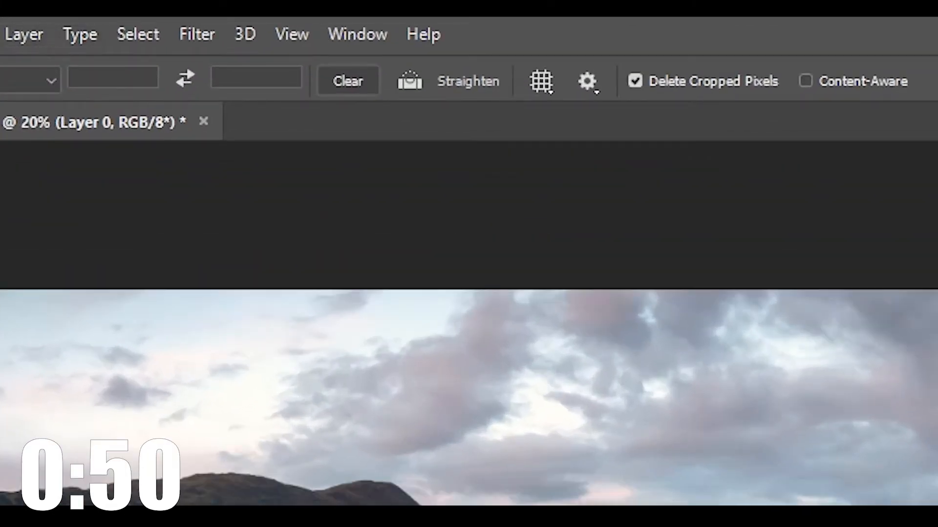
- Open the lake panorama in the Liquify filter and warp the far shoreline below the large mountain with a 2200 brush
left_click(204, 30)
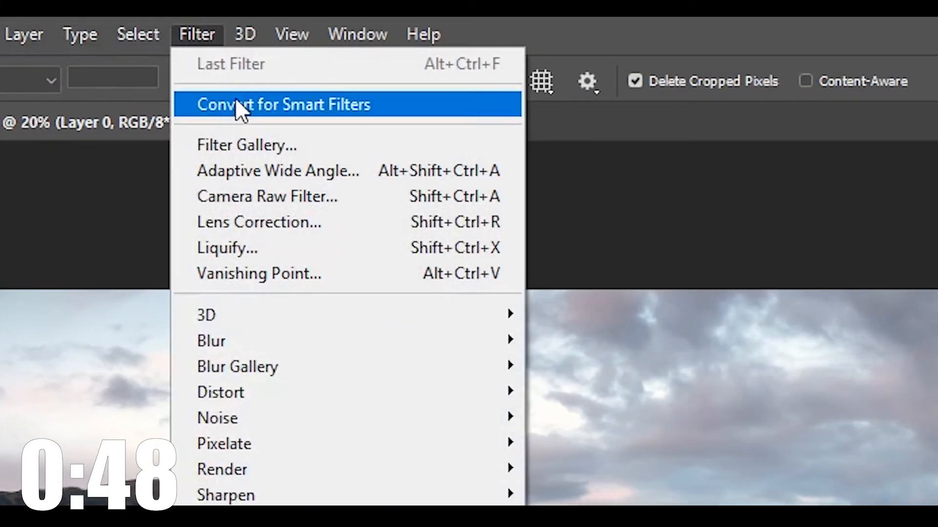
left_click(251, 243)
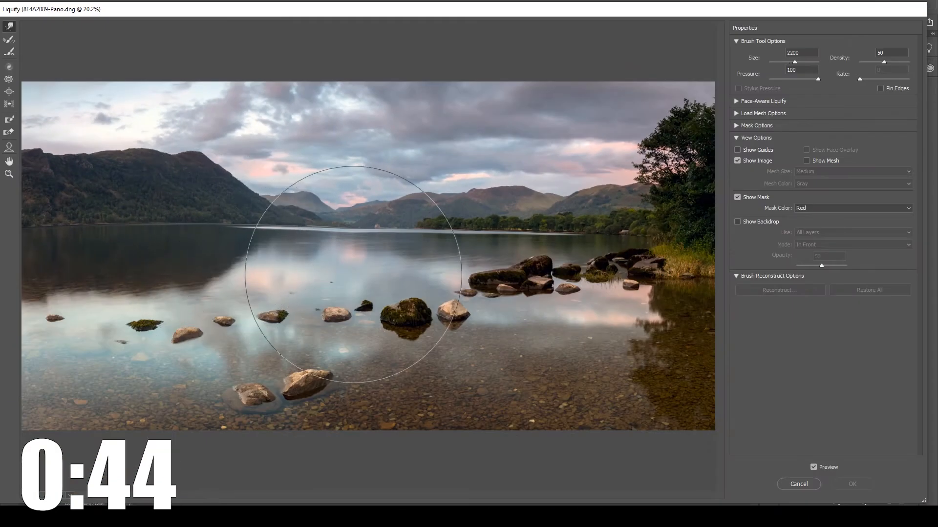
left_click(119, 204)
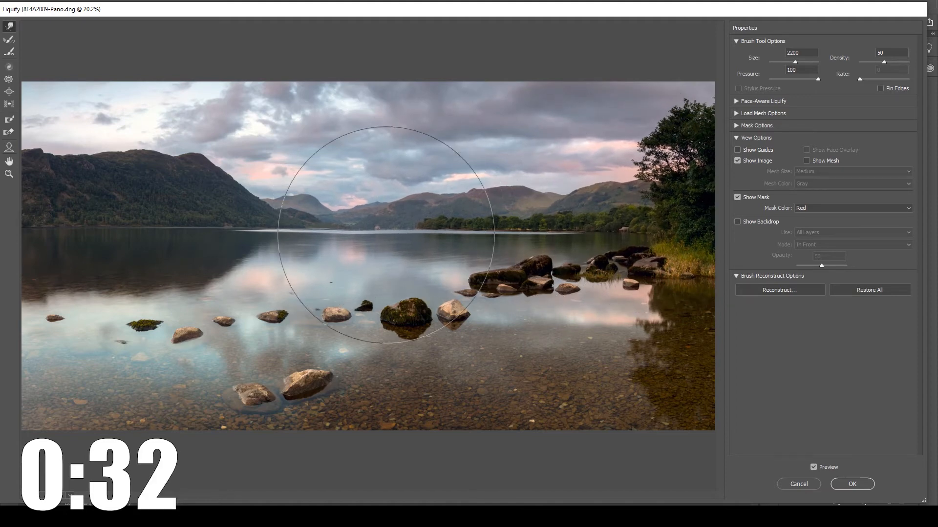
- Reduce the Liquify brush size to 700, push the curved far shoreline level across the lake, and apply the filter
key("bracketleft")
key("bracketleft")
key("bracketleft")
key("bracketleft")
key("bracketleft")
key("bracketleft")
key("bracketleft")
key("bracketleft")
key("bracketleft")
key("bracketleft")
key("bracketleft")
key("bracketleft")
key("bracketleft")
key("bracketleft")
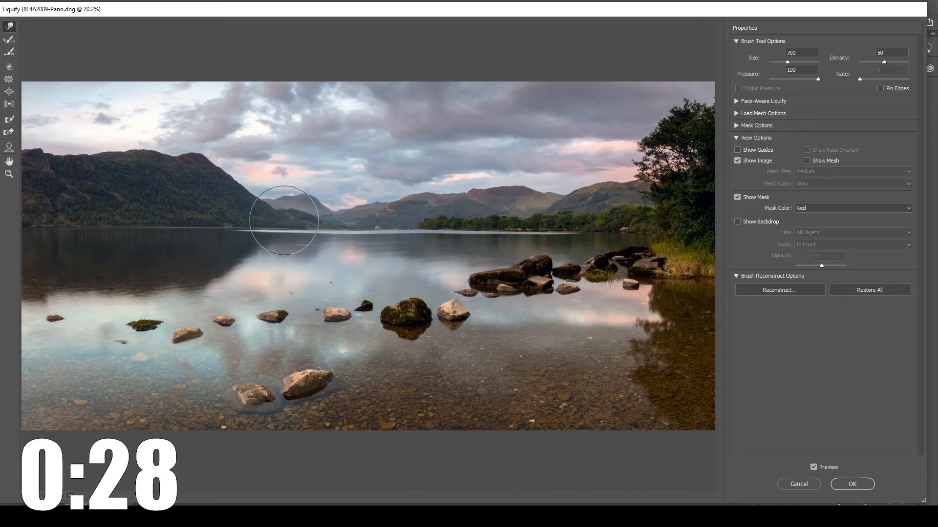
scroll(227, 227, "up", 4)
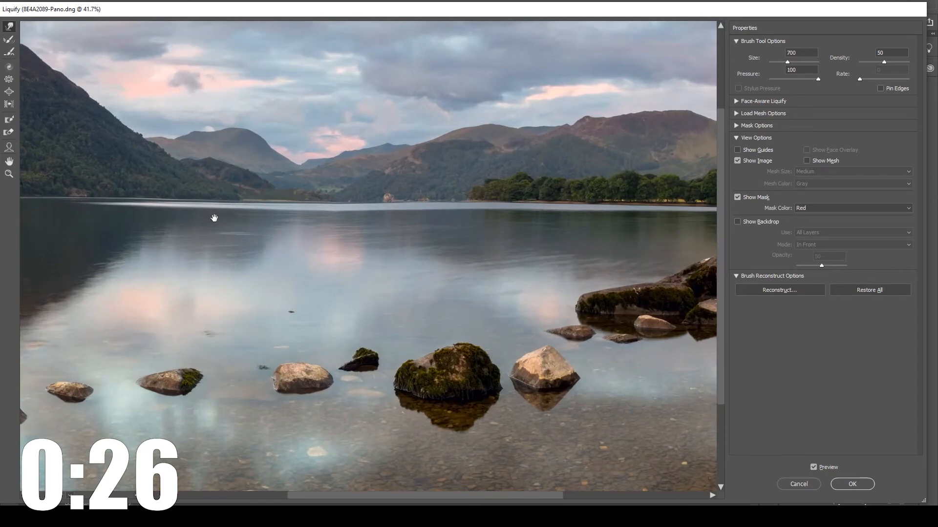
left_click_drag(215, 218, 542, 257)
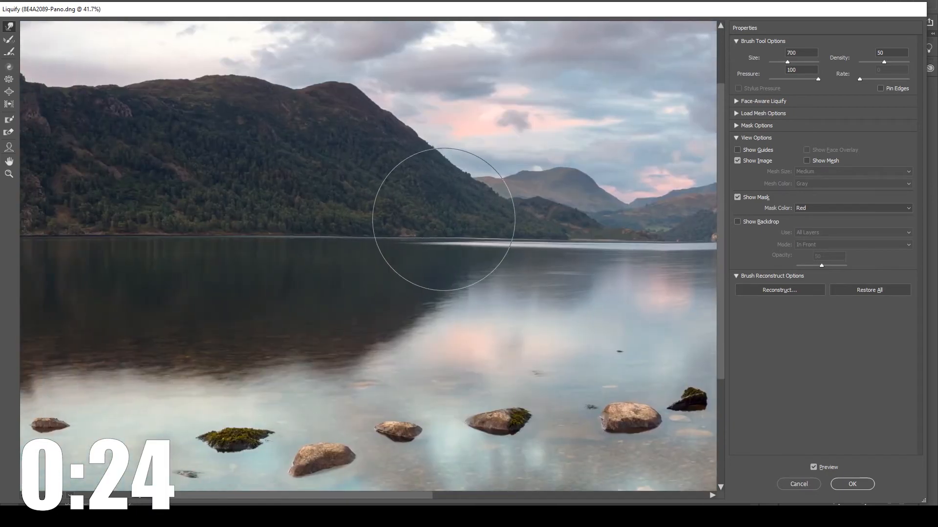
mouse_move(172, 244)
left_mouse_down()
mouse_move(503, 247)
mouse_move(274, 282)
left_mouse_up()
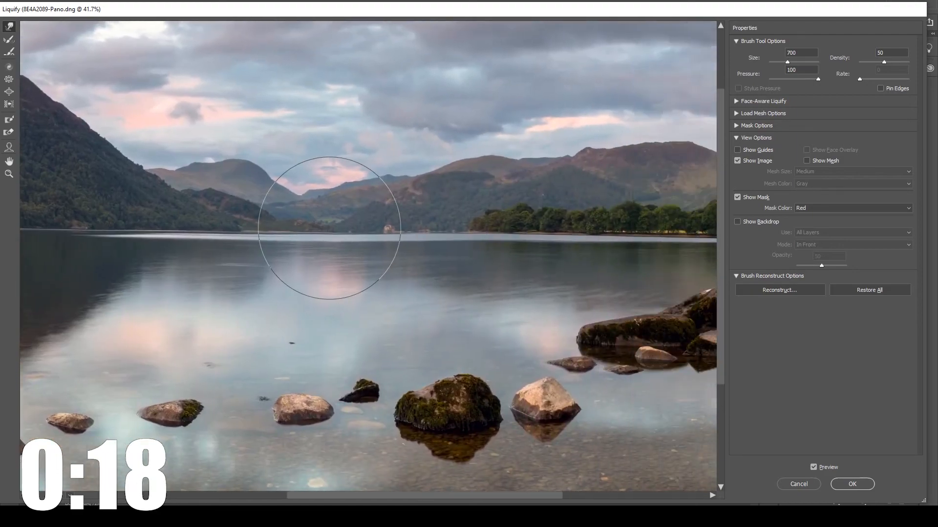
mouse_move(505, 297)
left_mouse_down()
mouse_move(278, 280)
mouse_move(389, 281)
mouse_move(351, 258)
left_mouse_up()
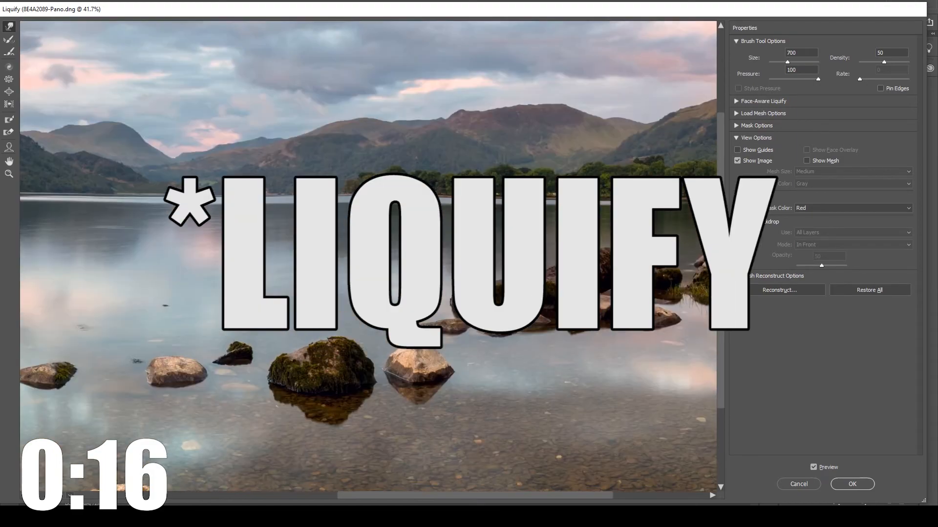
scroll(325, 241, "down", 4)
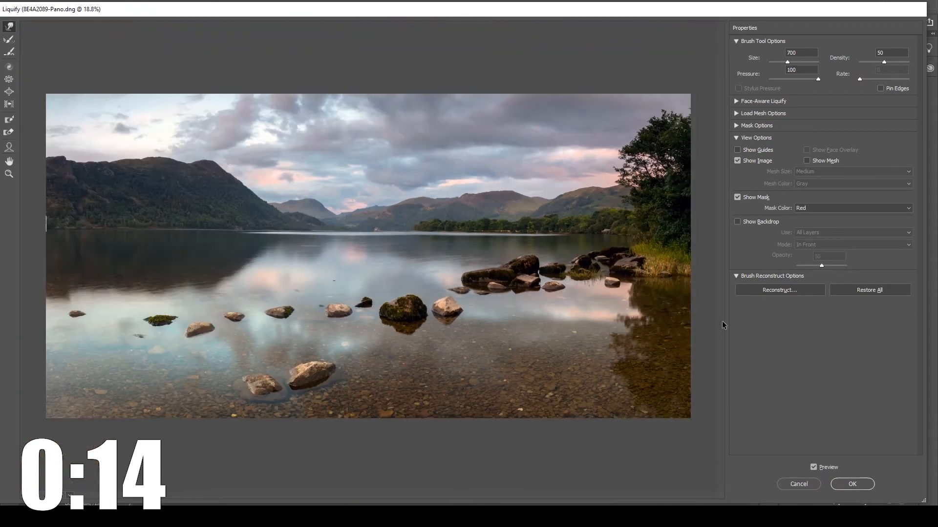
left_click(851, 484)
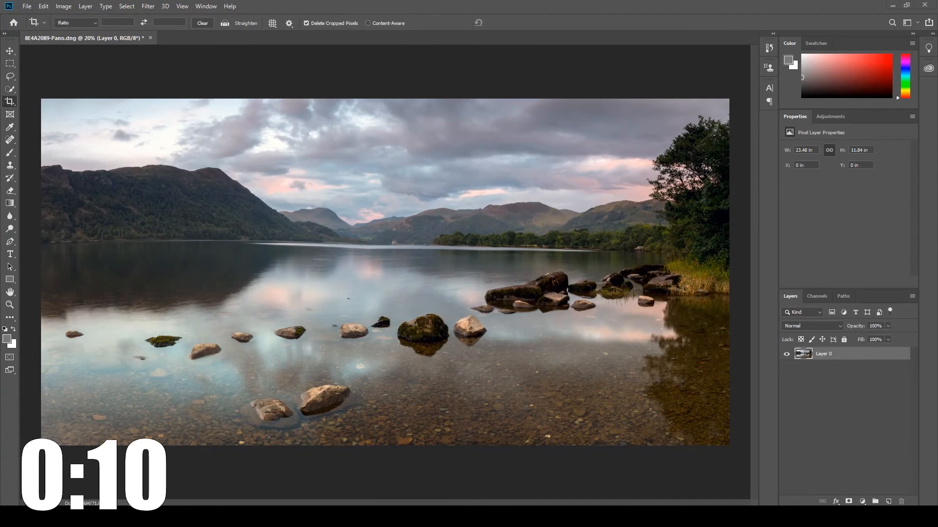